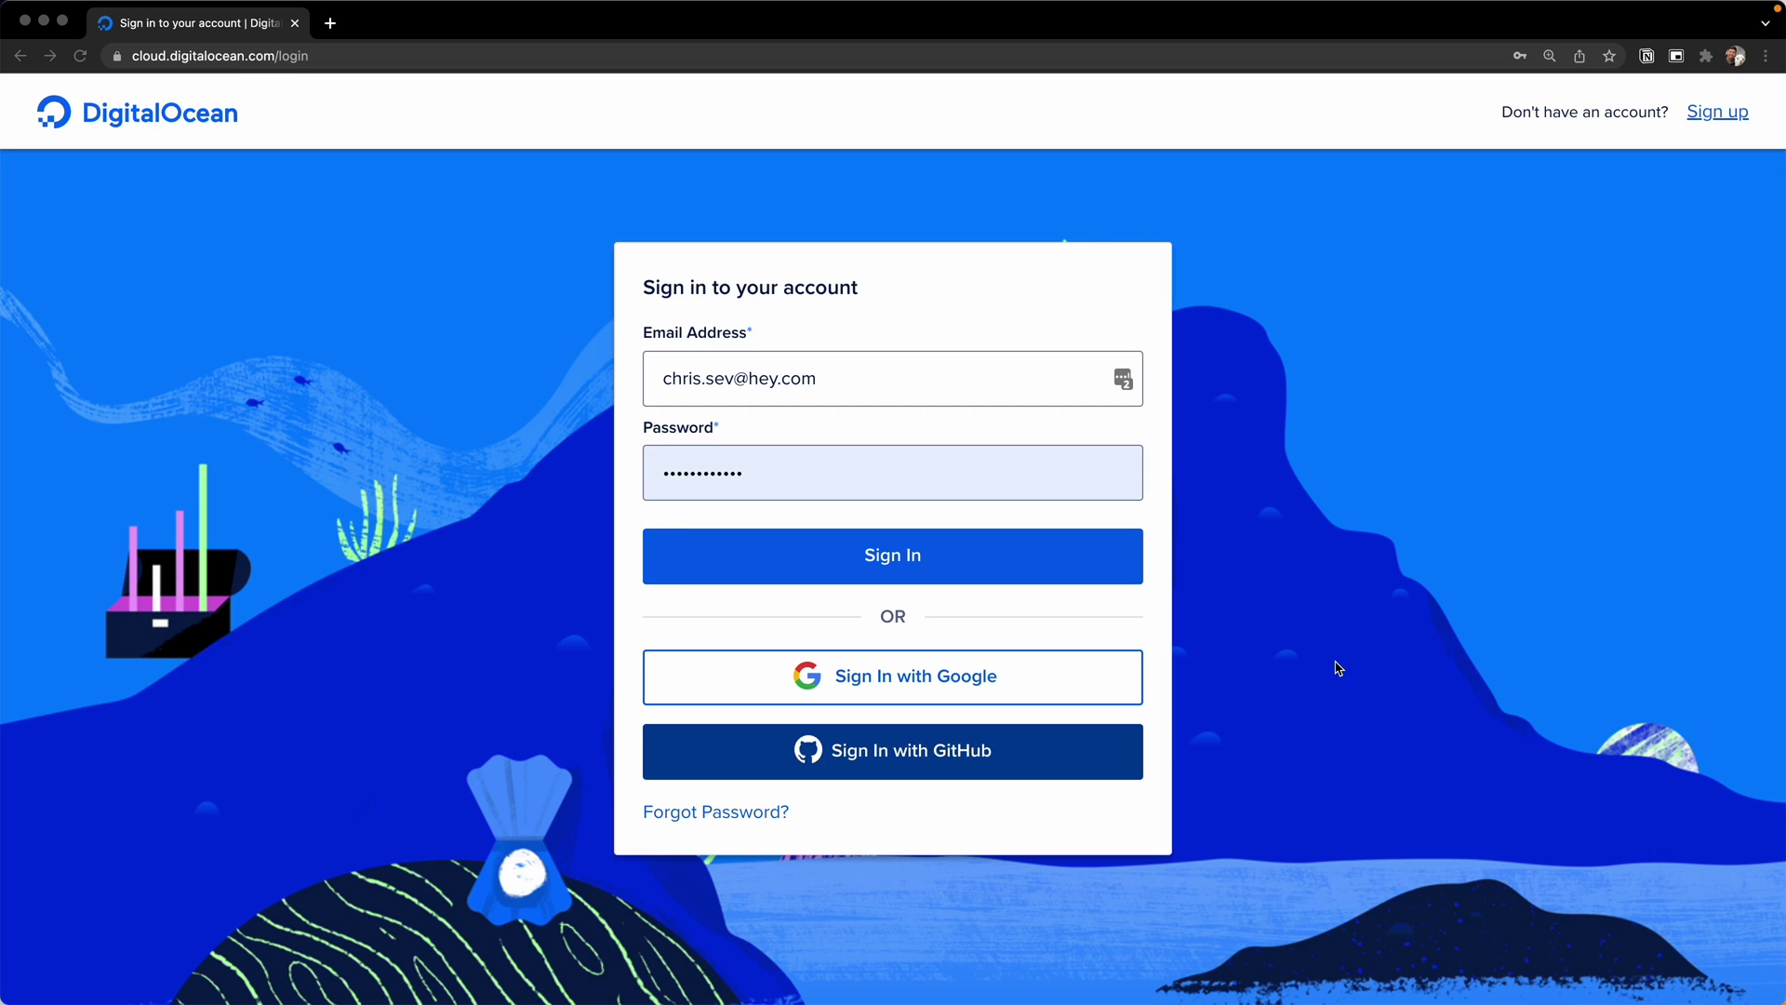
# Re-enter the account password in the sign-in form's Password field
pyautogui.click(944, 483)
pyautogui.write('a')
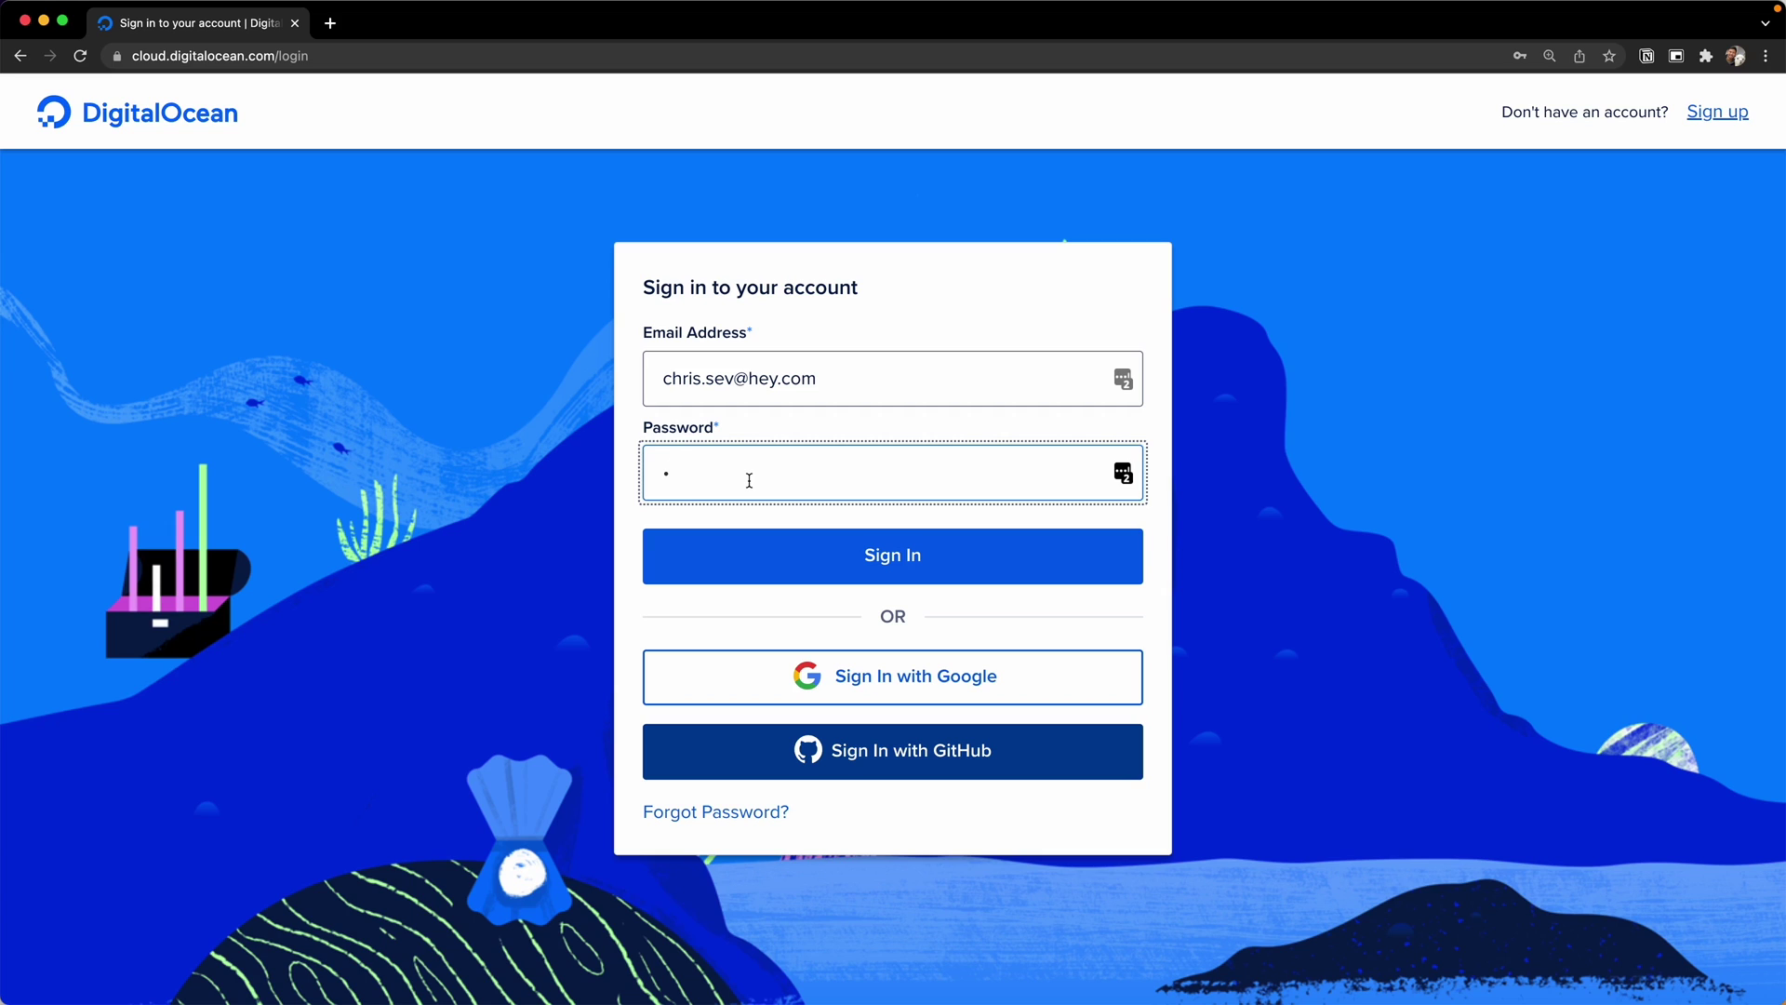
pyautogui.write('•••••••••••')
# Sign in and reach the Verify your Identity page listing payment method types
pyautogui.click(1131, 551)
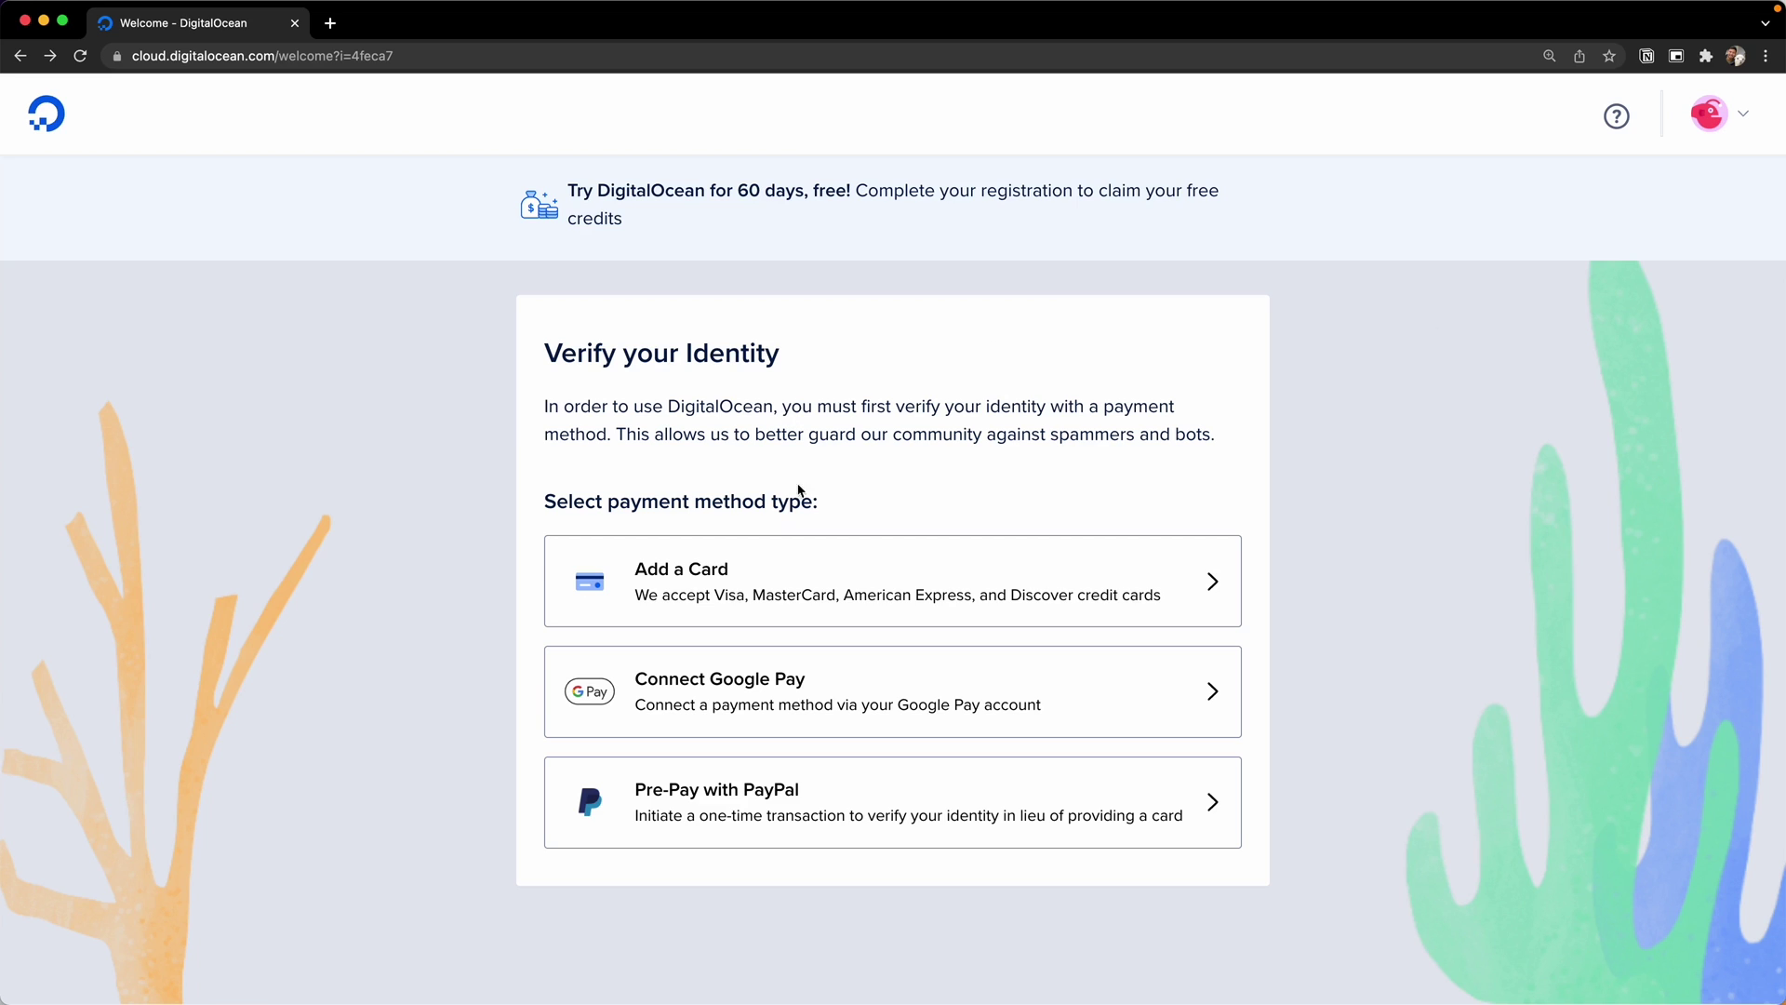
pyautogui.scroll(-1, 803, 544)
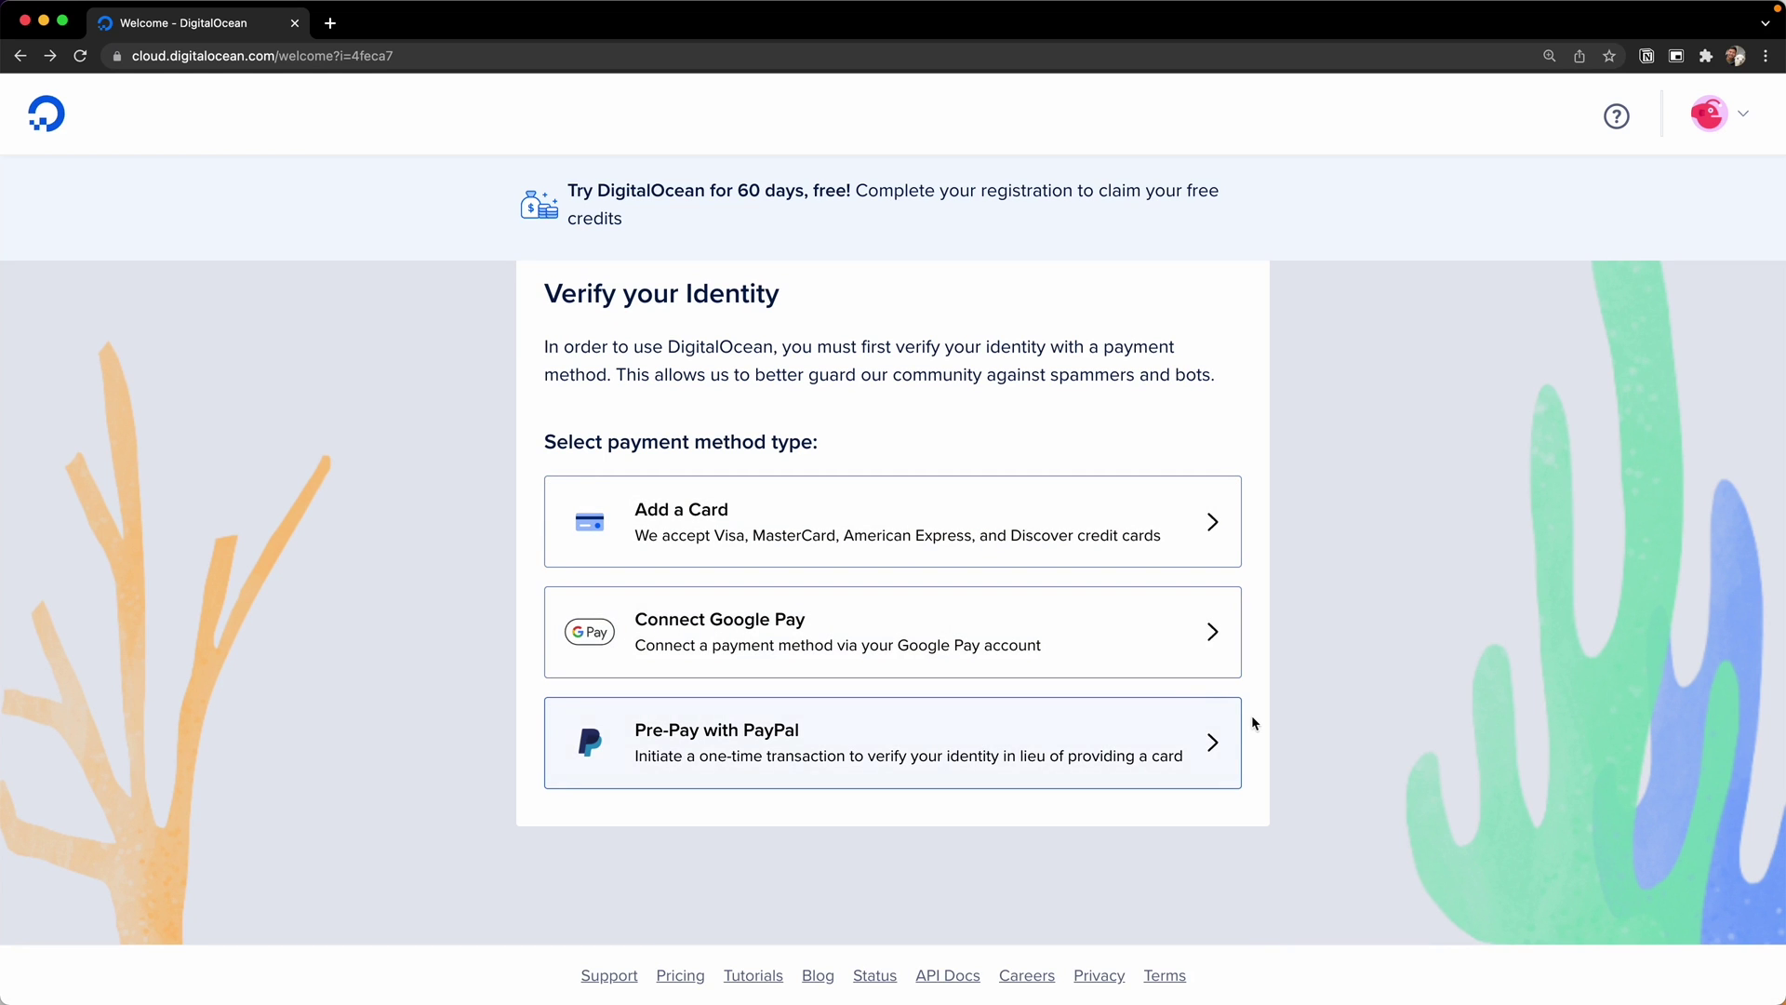
# Connect Google Pay and authorize the $0.00 verification payment, unlocking $100.00 trial credit
pyautogui.click(1183, 630)
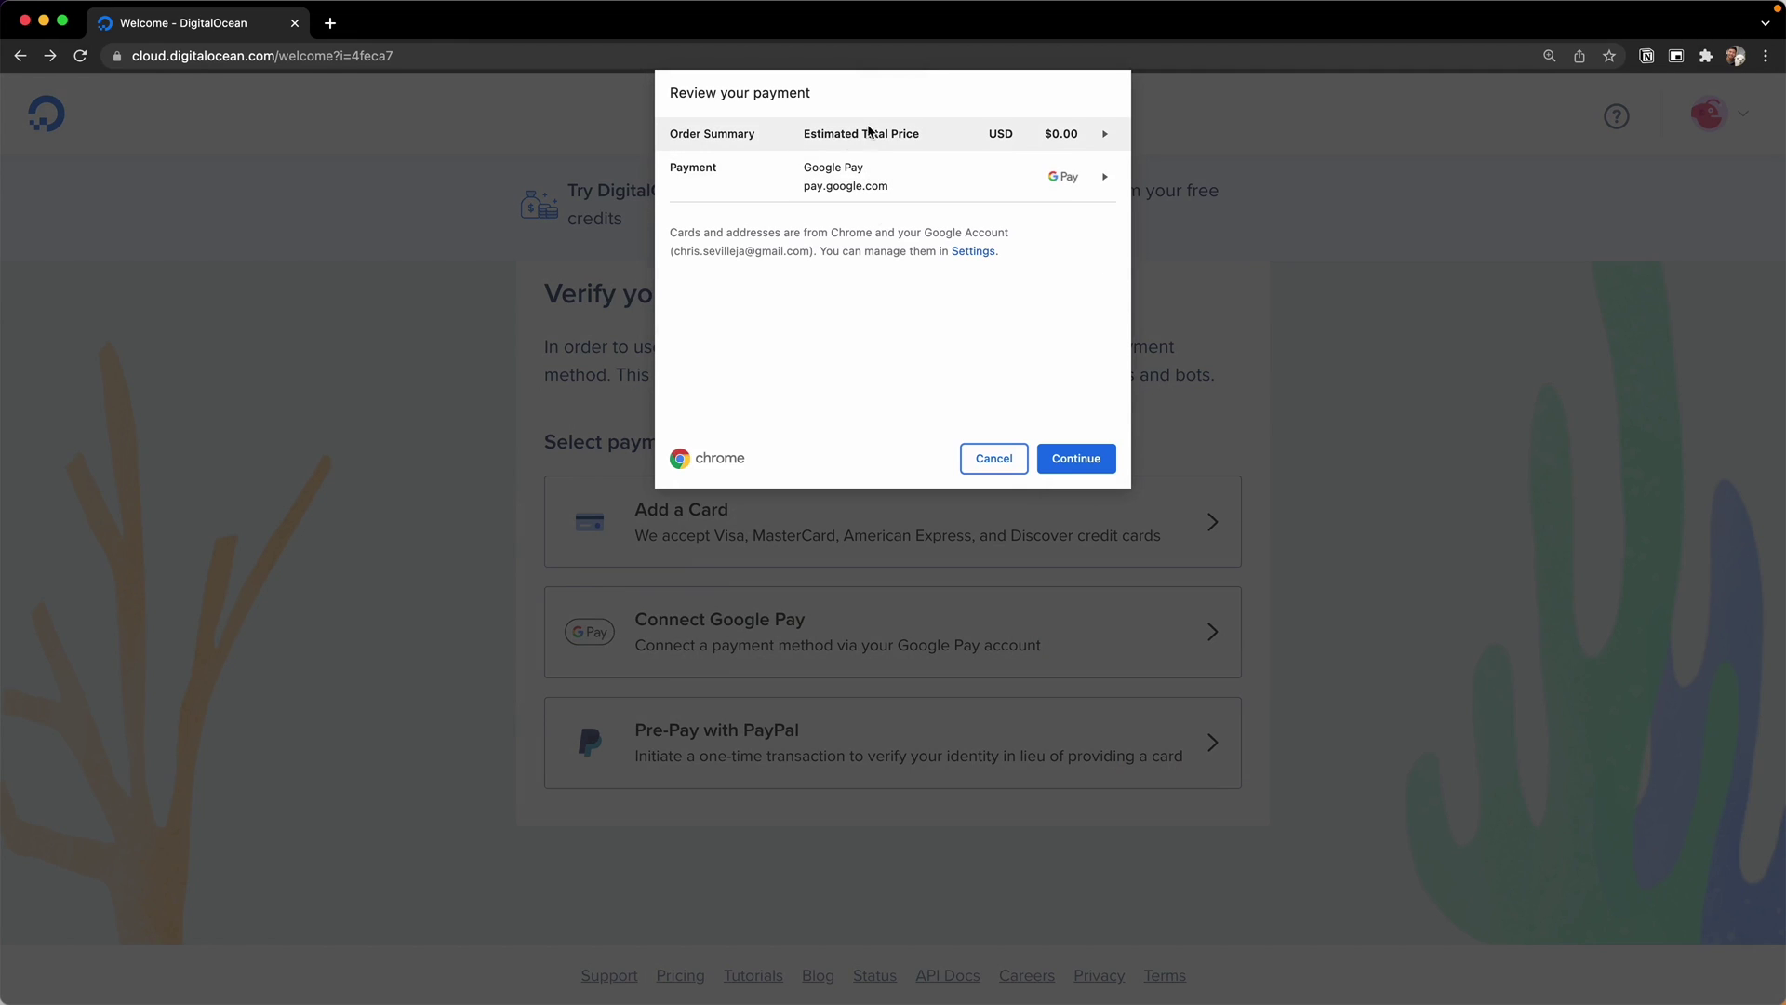
pyautogui.click(1077, 459)
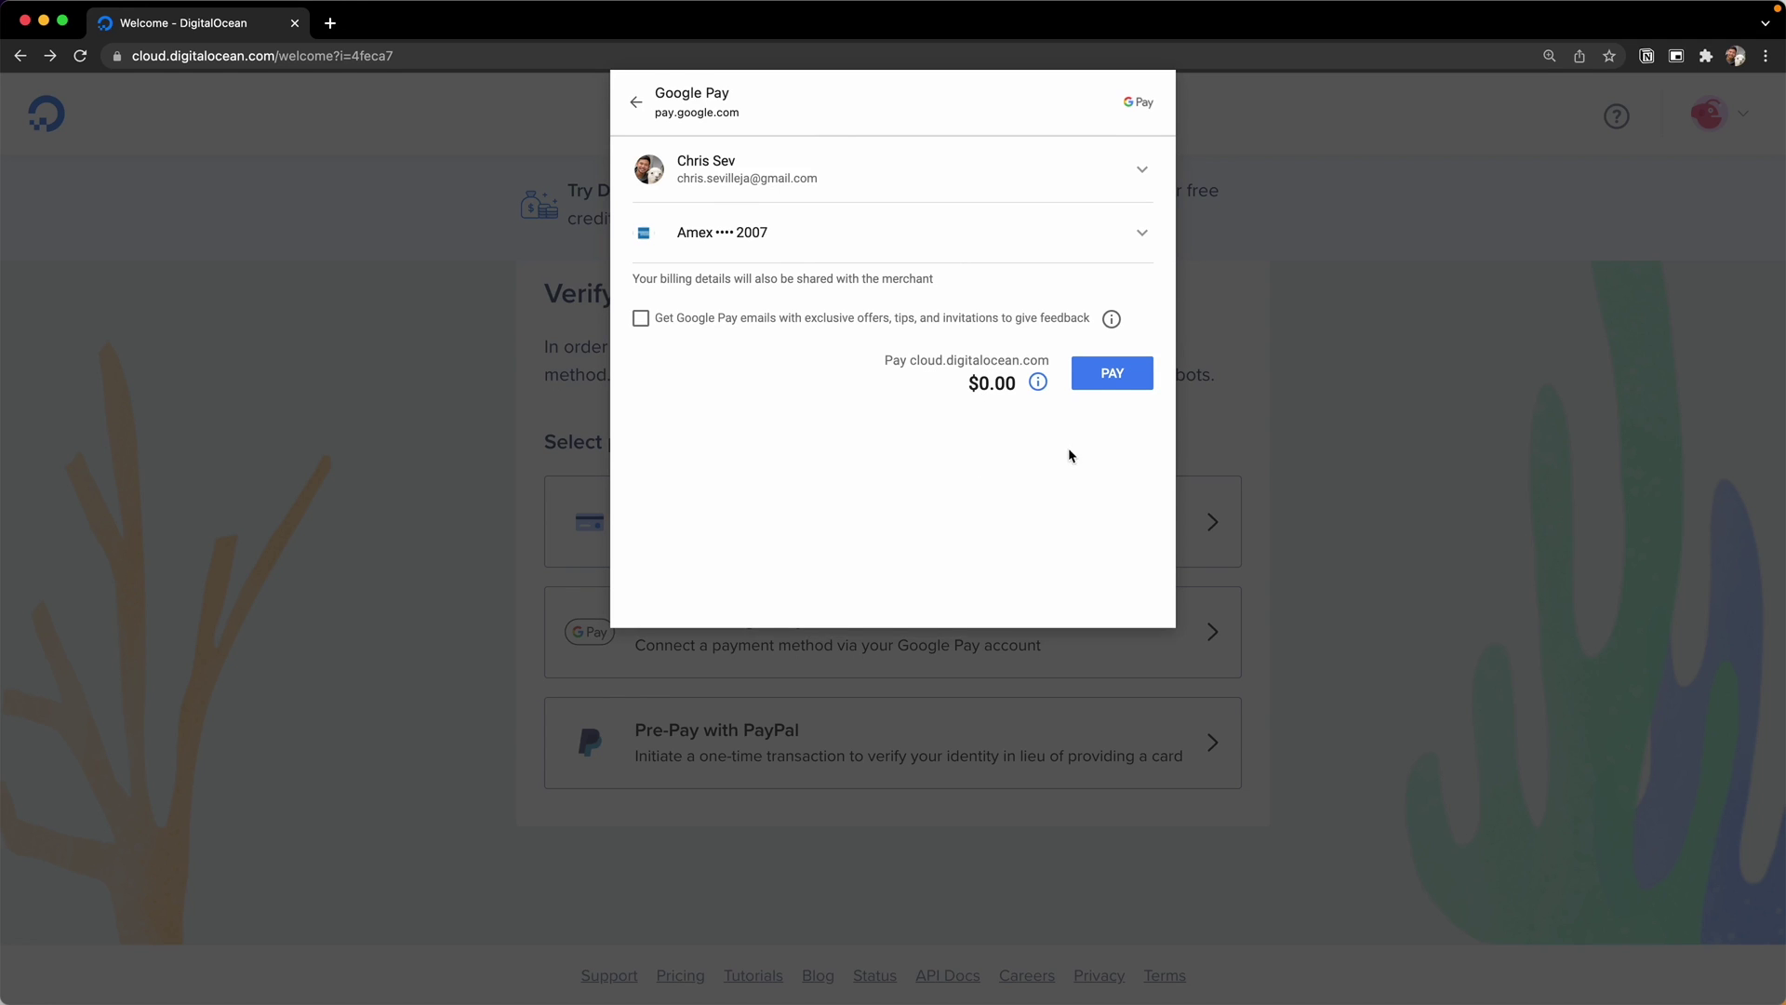
pyautogui.click(1098, 391)
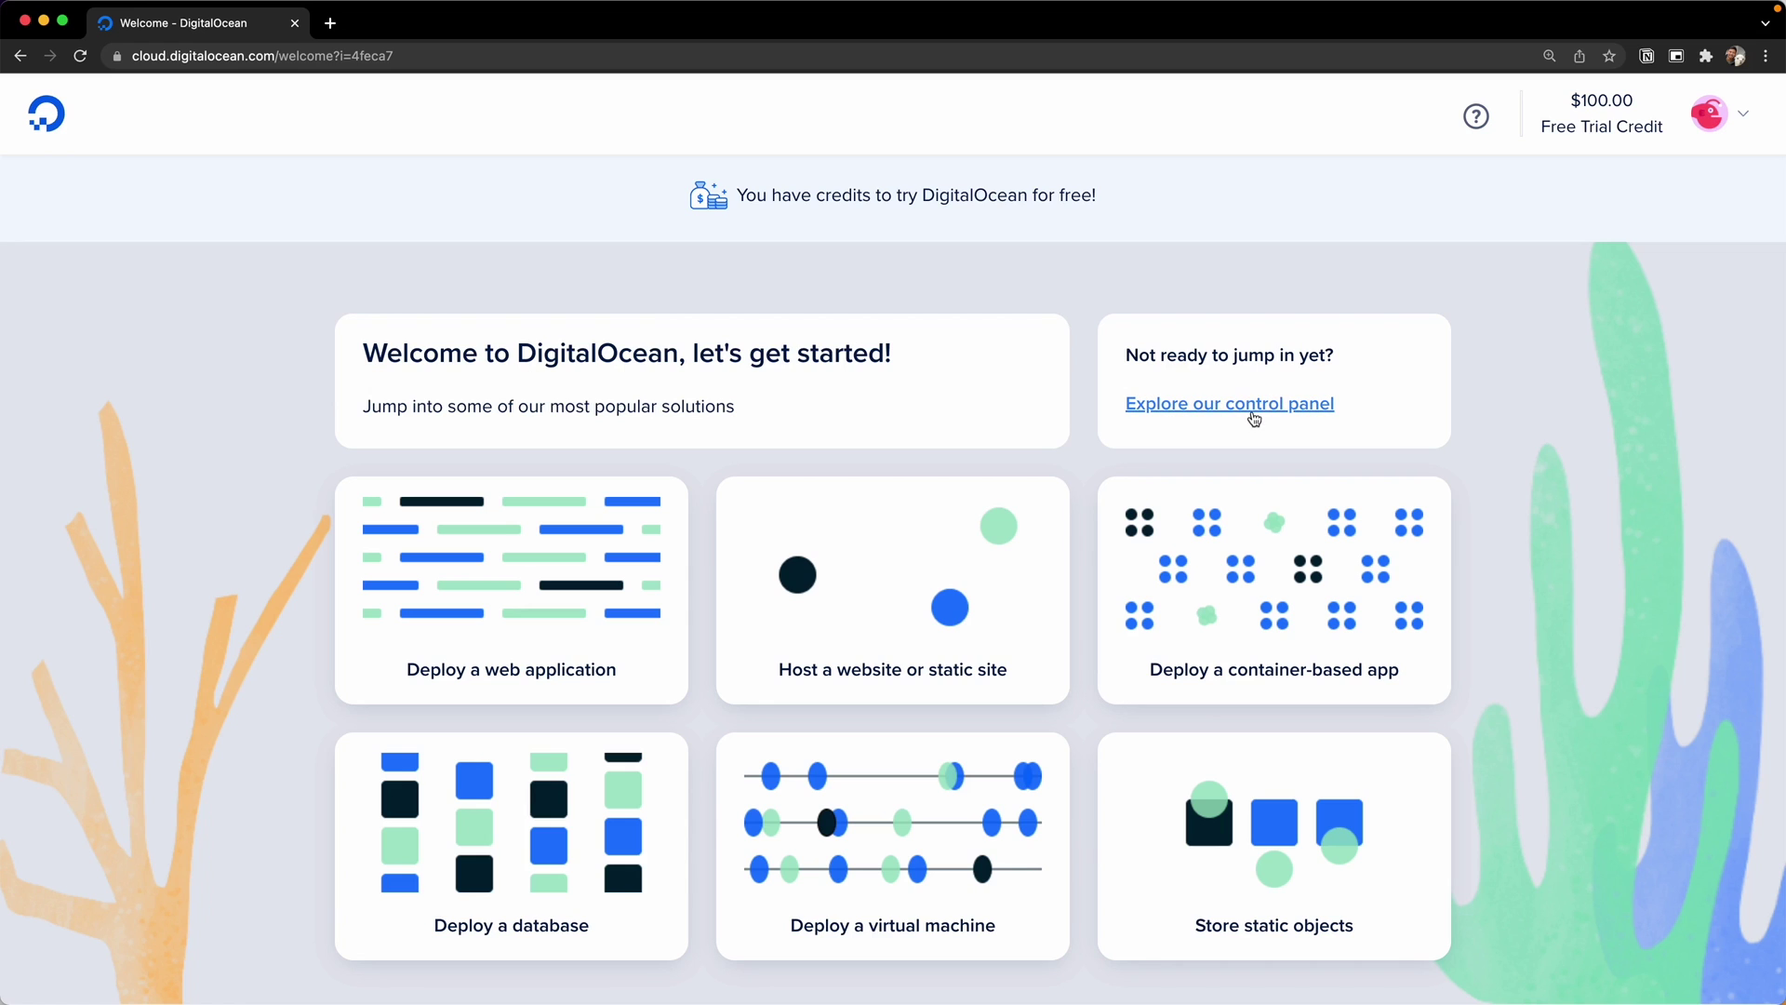
# Enter the control panel and check Billing for the American Express card ending in 2007
pyautogui.click(1204, 409)
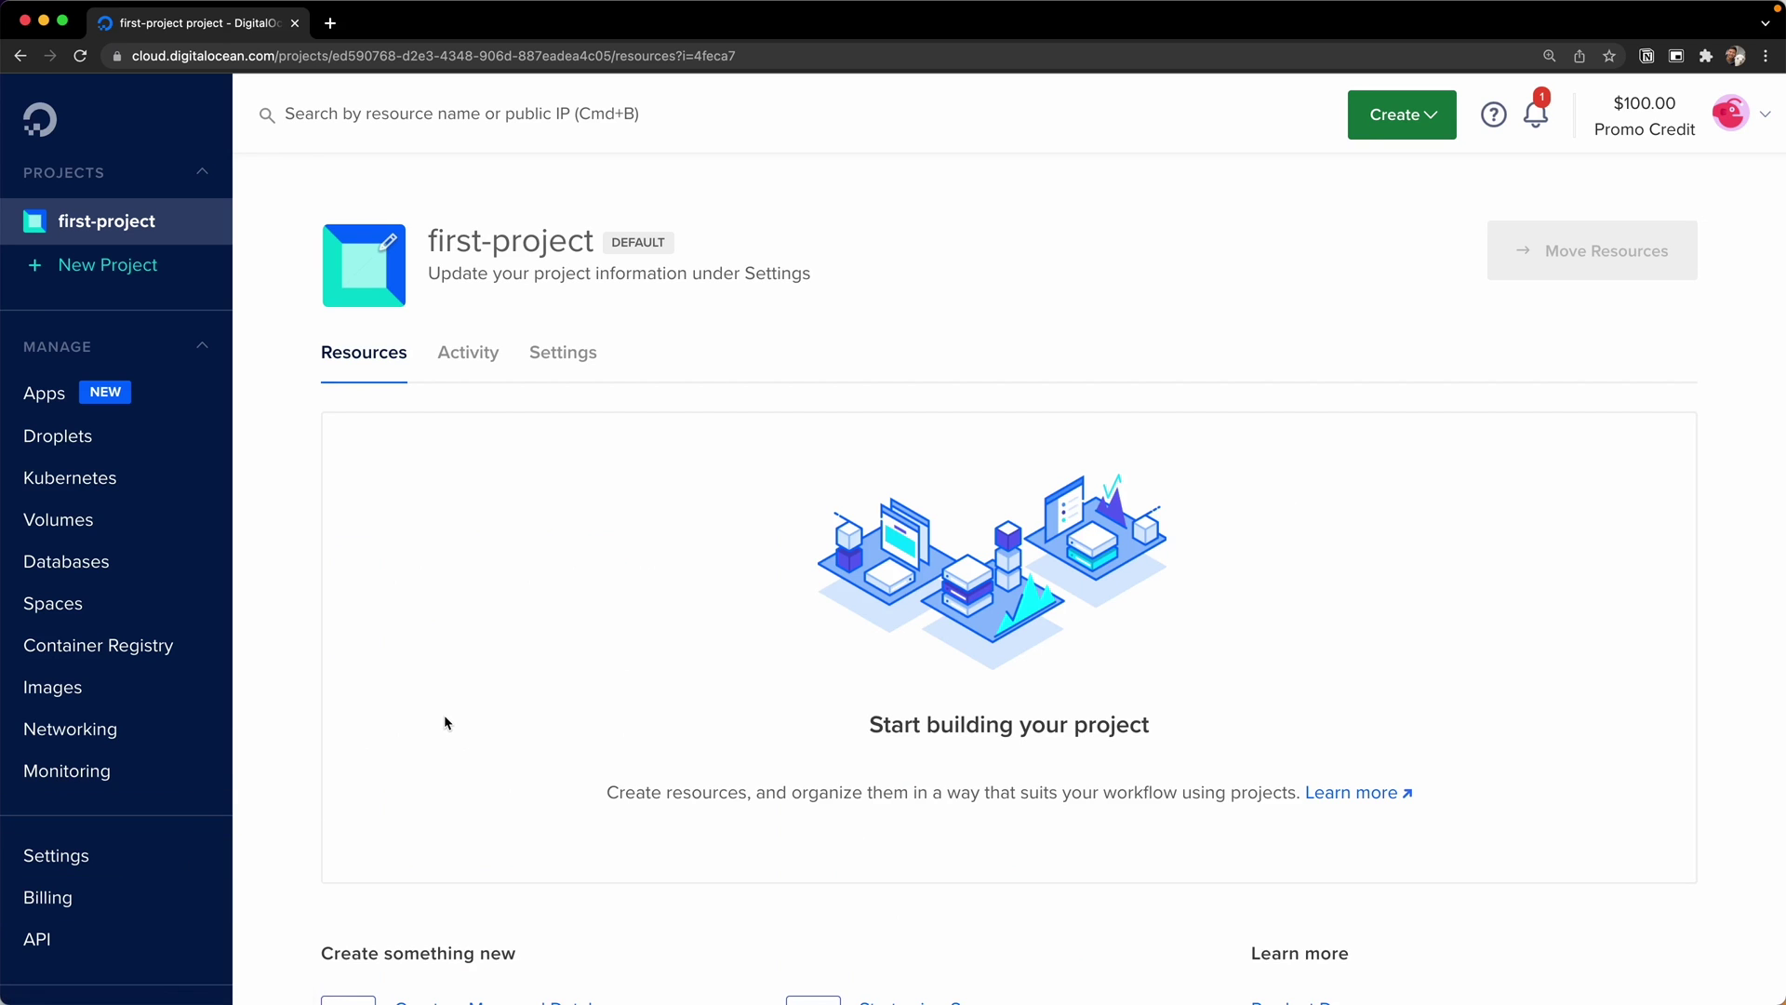
pyautogui.scroll(-2, 443, 719)
pyautogui.scroll(-3, 444, 719)
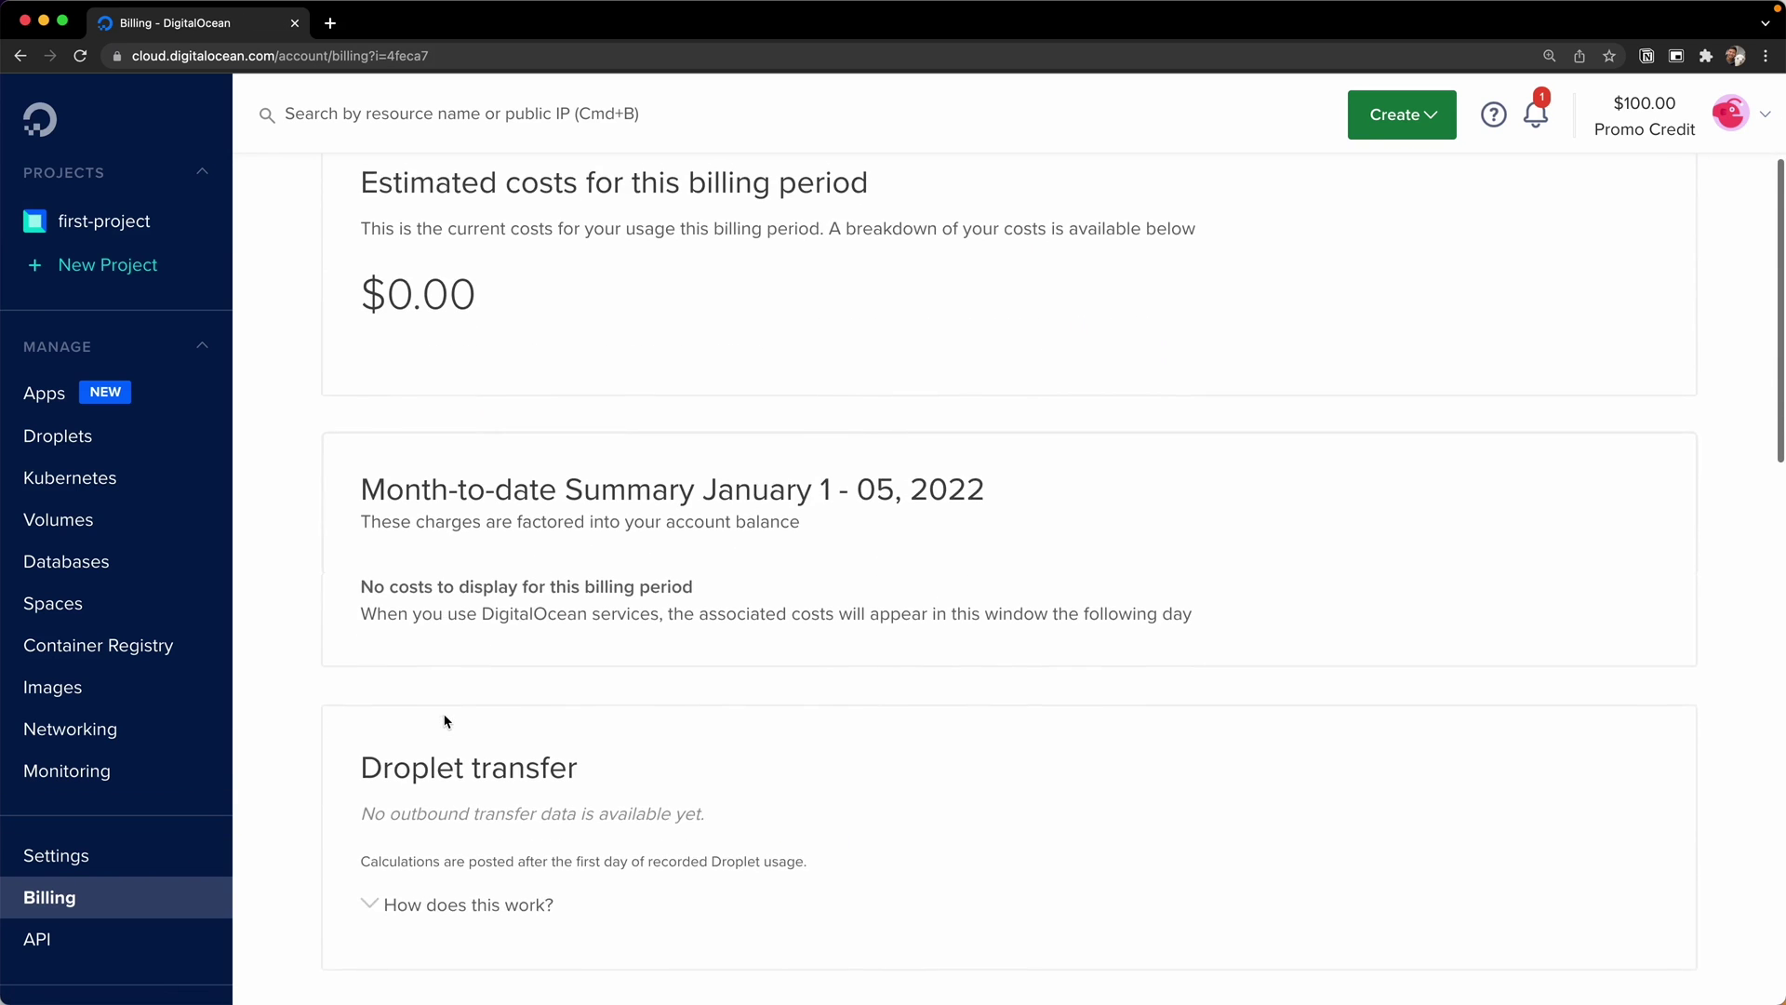
pyautogui.scroll(-2, 444, 719)
pyautogui.scroll(-2, 445, 719)
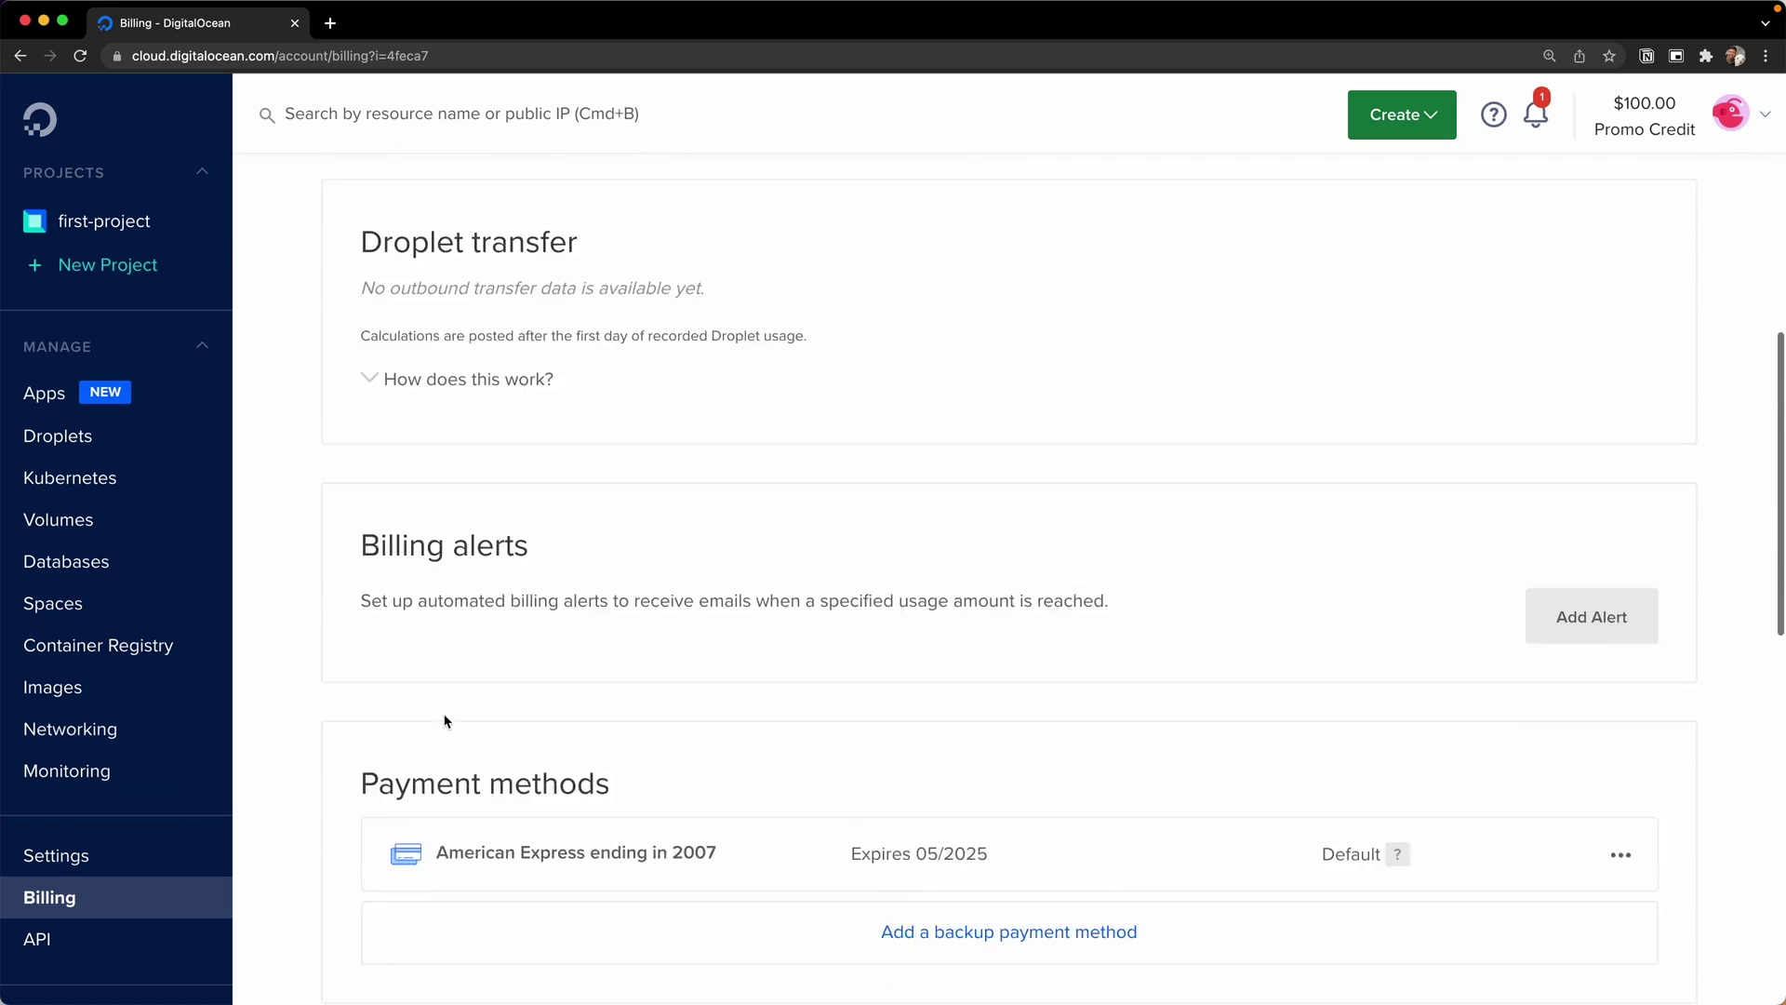
pyautogui.scroll(-2, 476, 715)
pyautogui.scroll(-2, 526, 711)
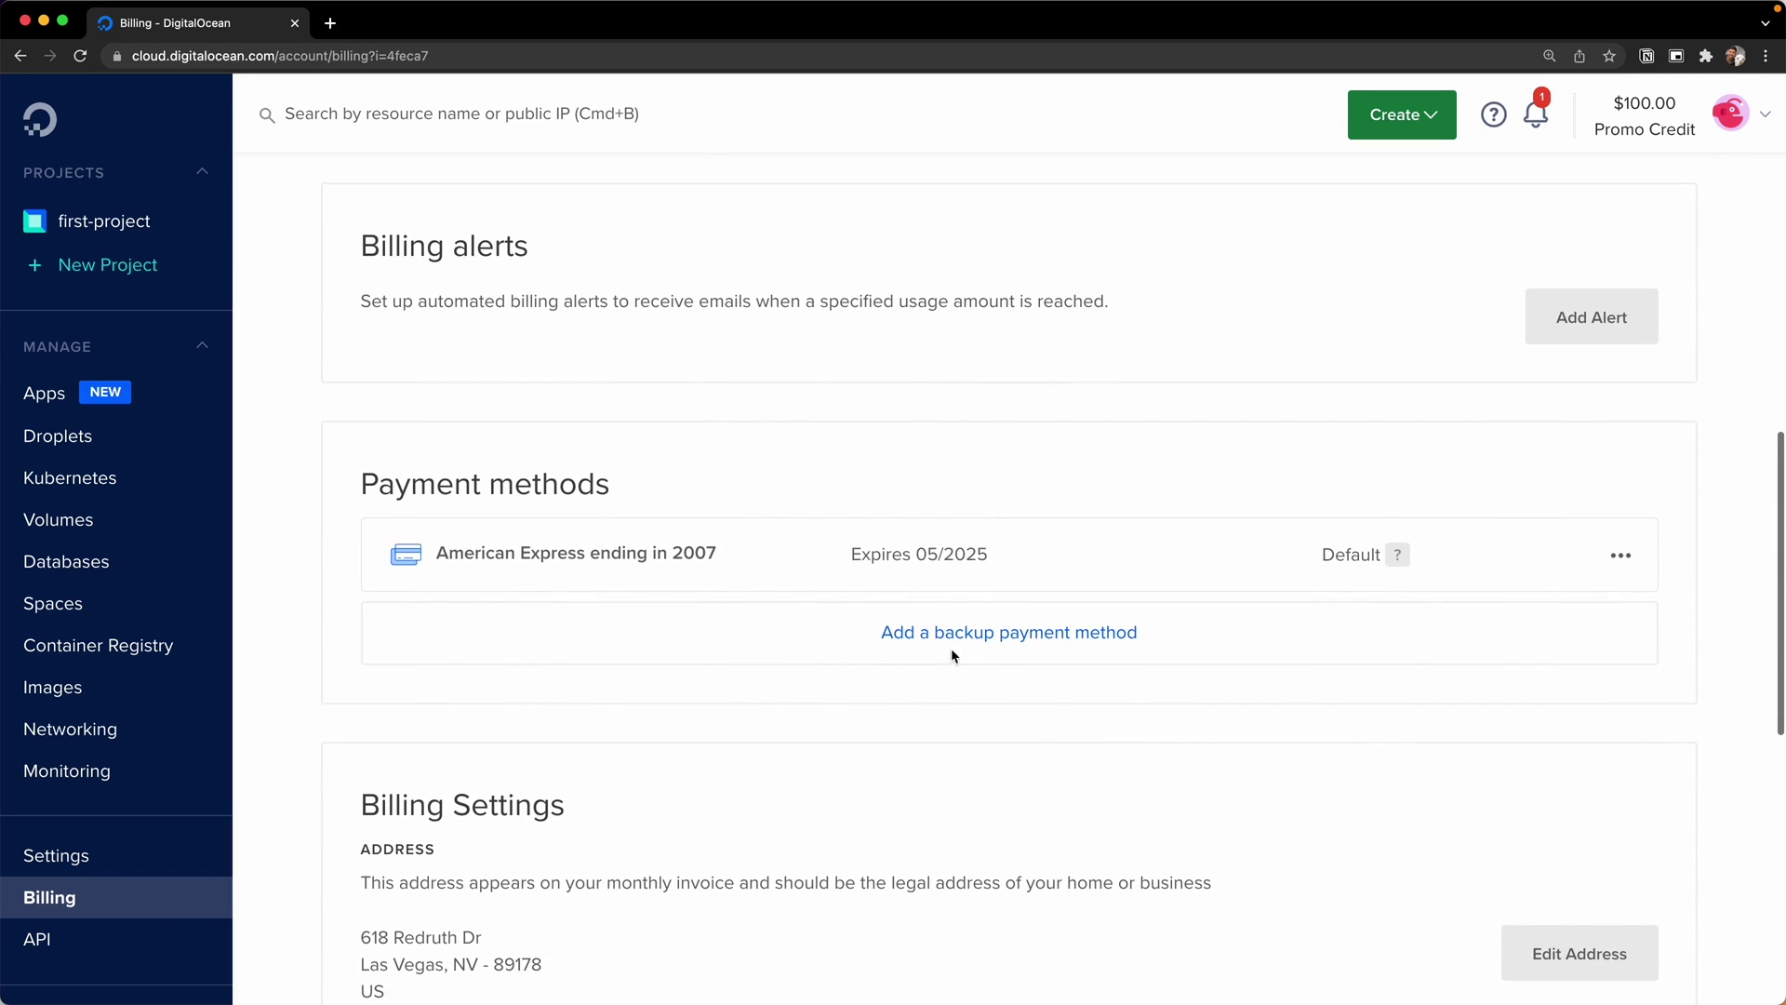
pyautogui.scroll(1, 963, 634)
pyautogui.scroll(3, 963, 635)
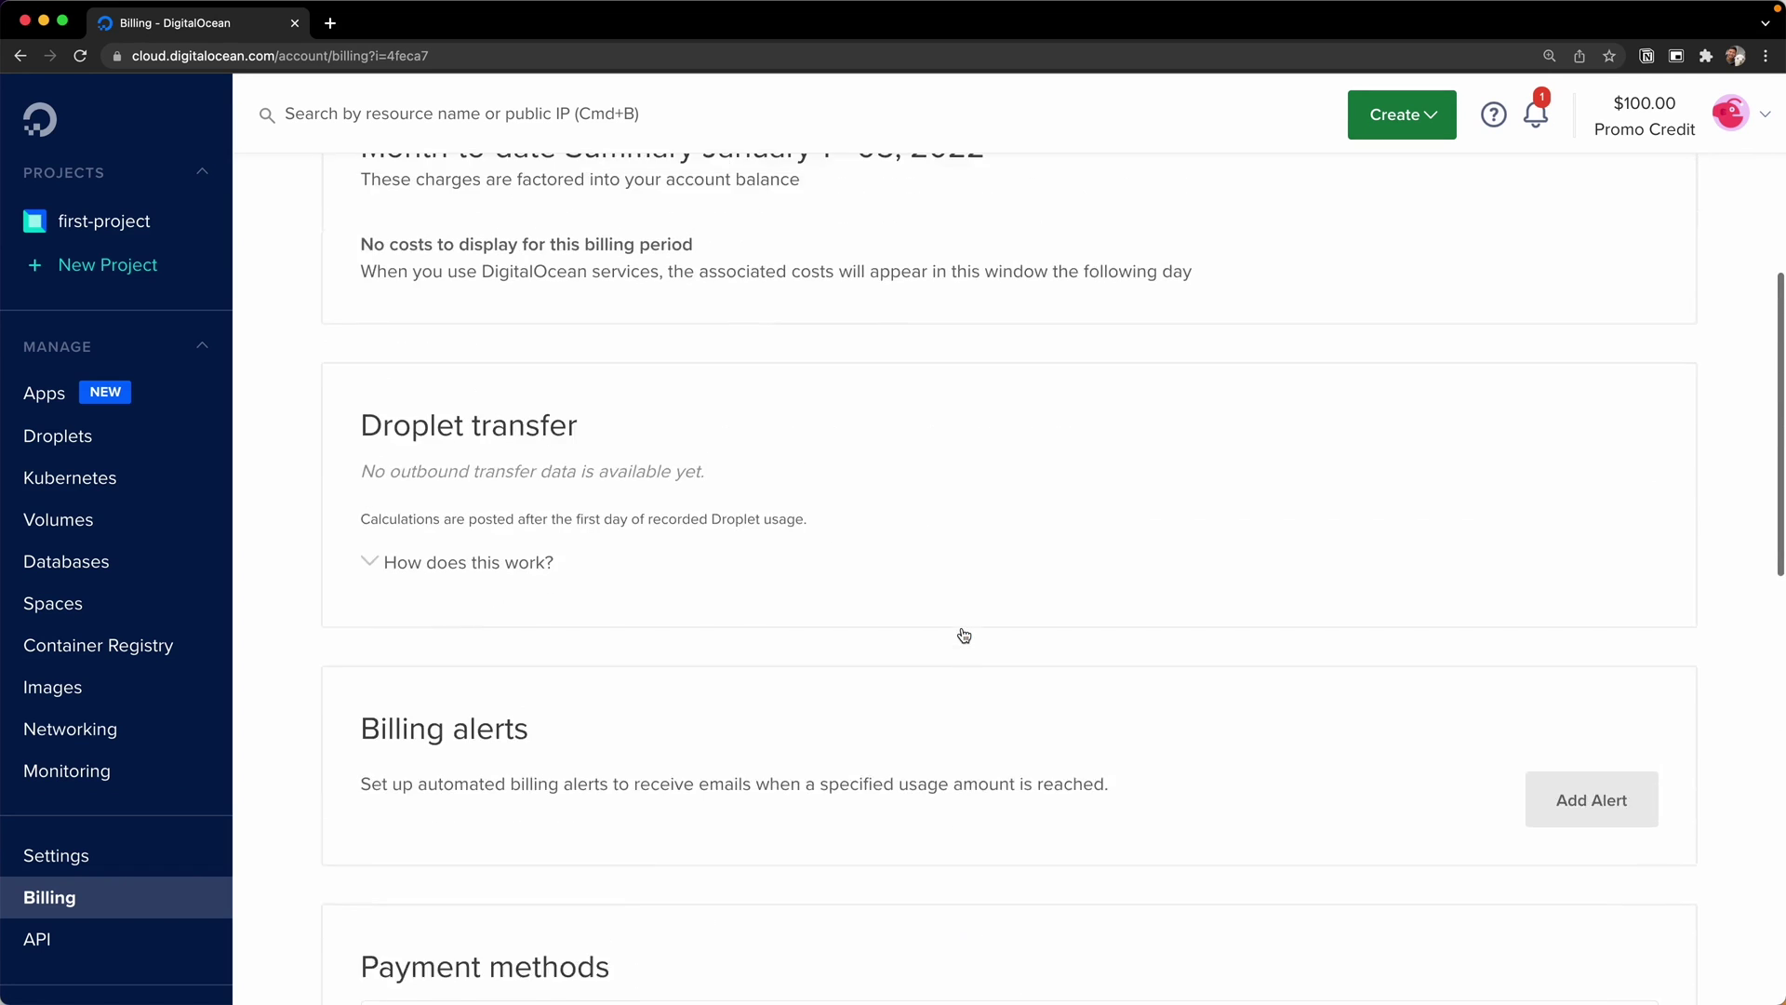
pyautogui.scroll(2, 964, 633)
pyautogui.scroll(2, 962, 635)
pyautogui.scroll(2, 962, 635)
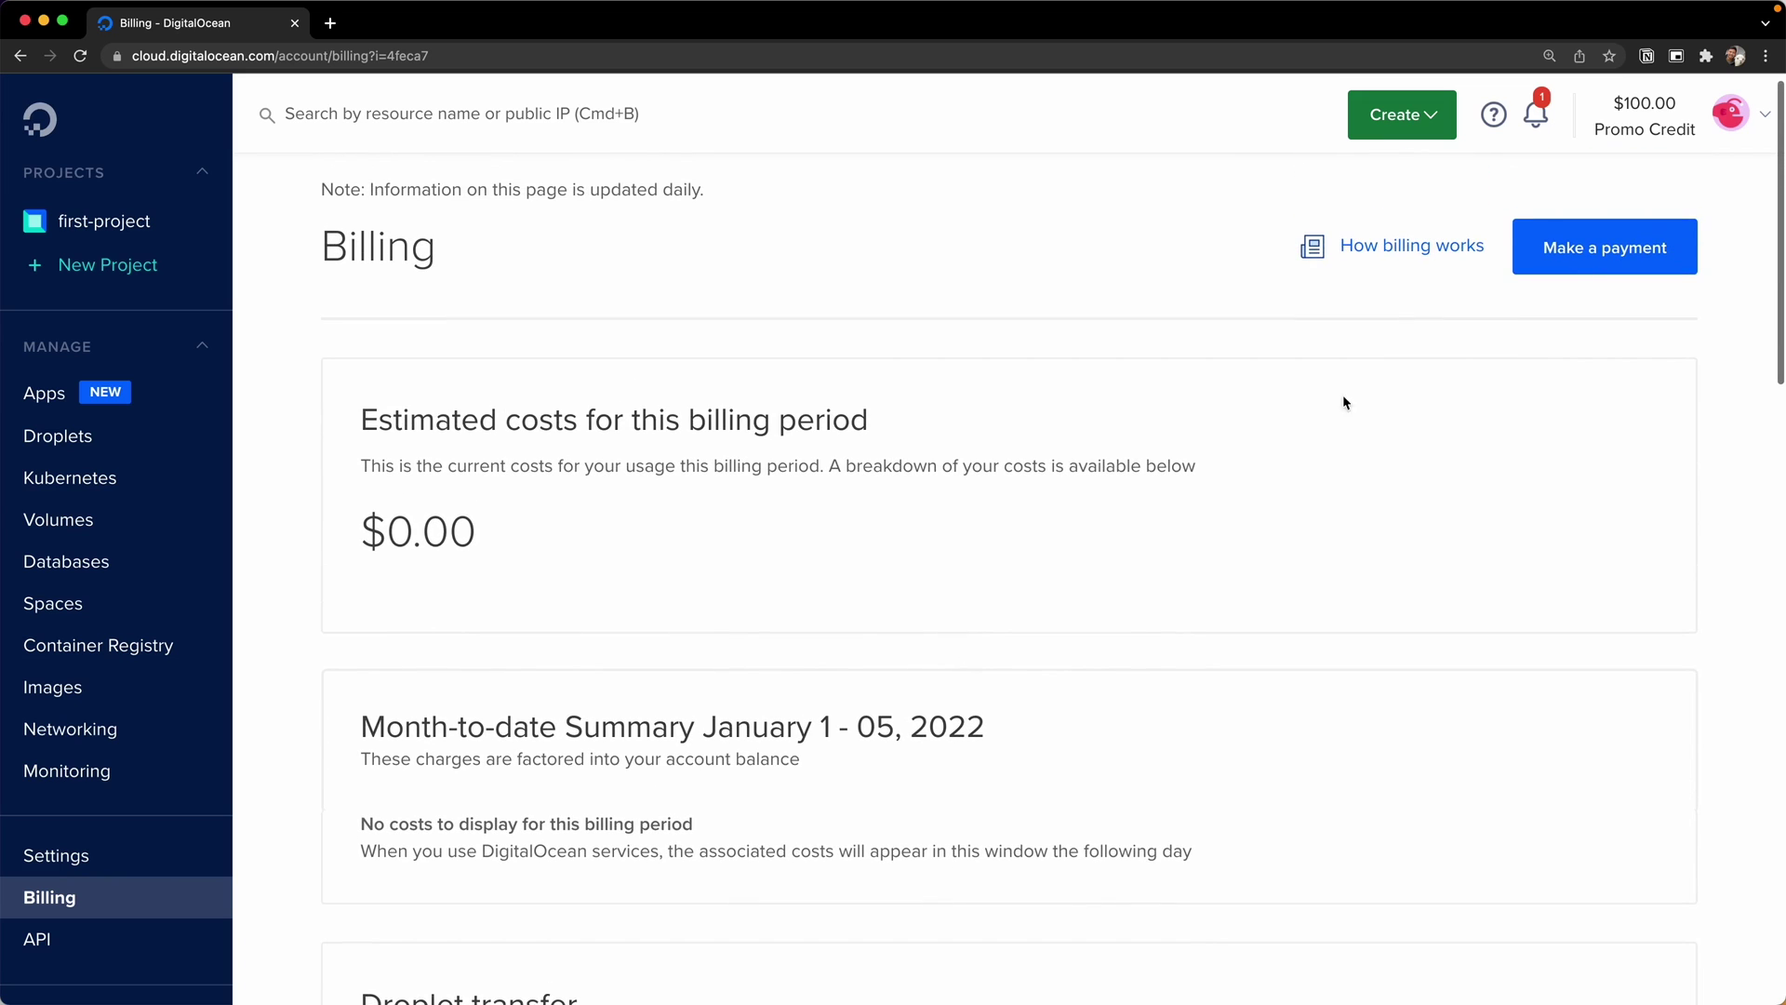
# Set a $1.00 custom amount on the Make a payment page showing Google Pay and PayPal buttons
pyautogui.click(1595, 252)
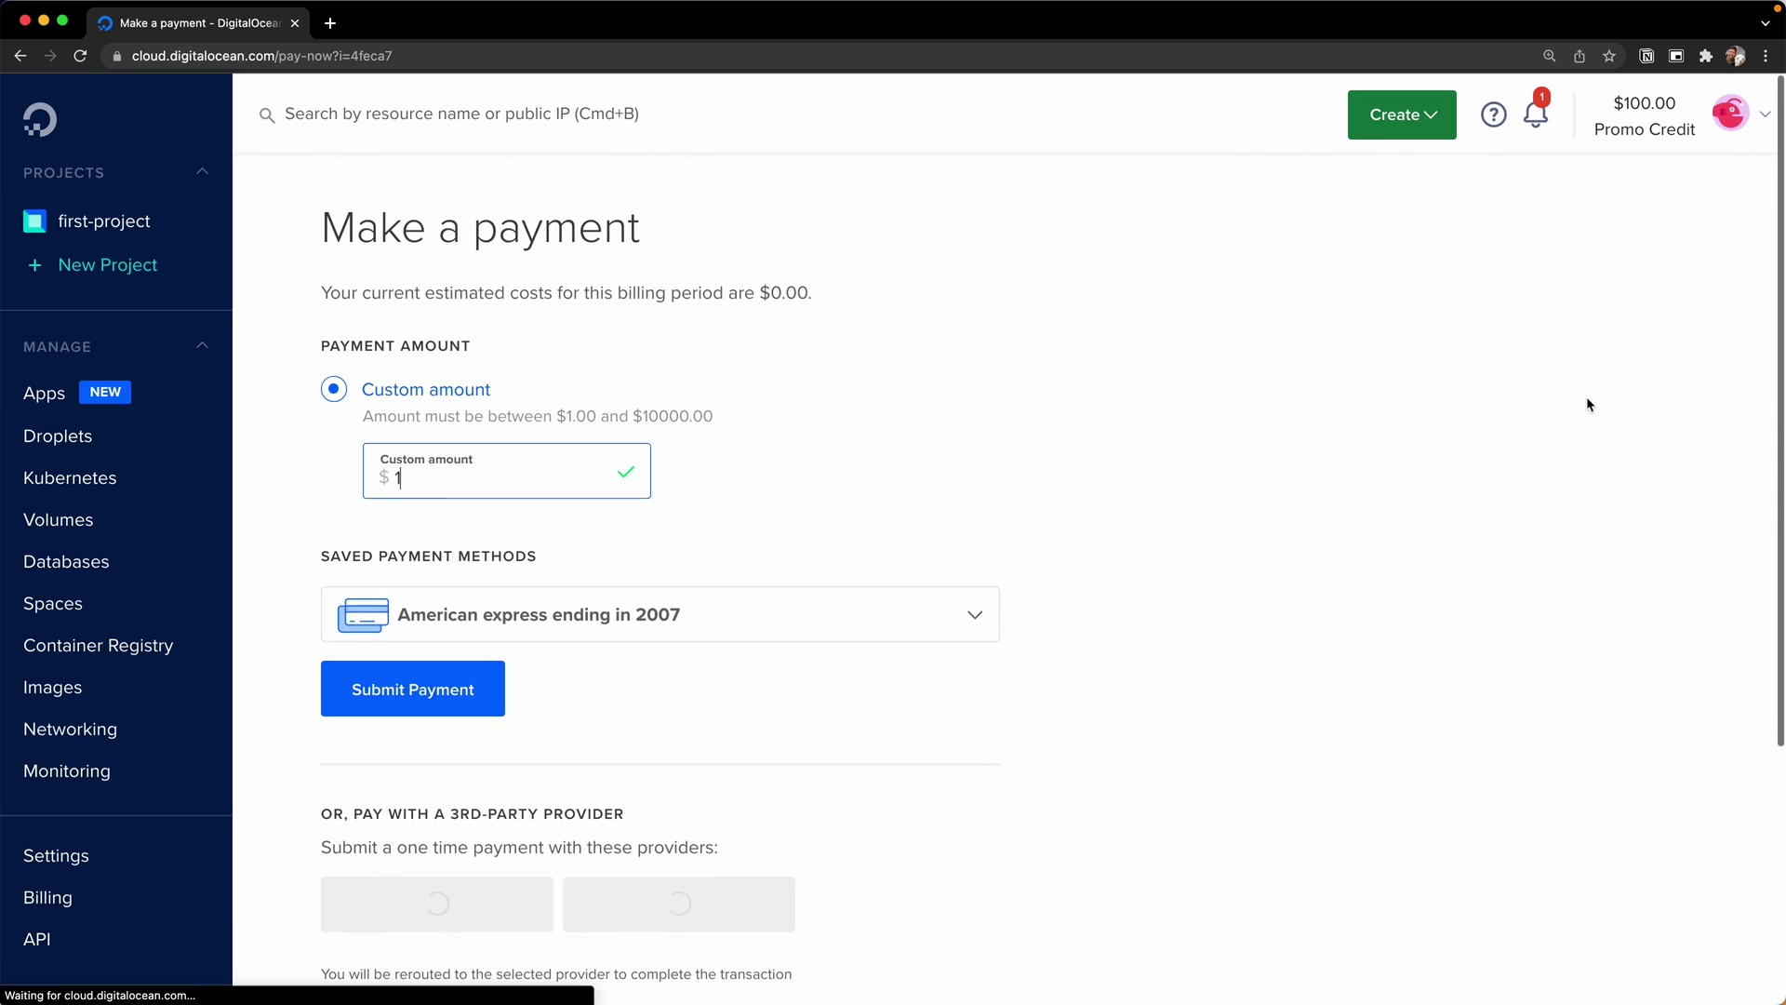
pyautogui.scroll(-1, 1439, 425)
pyautogui.scroll(-1, 1439, 433)
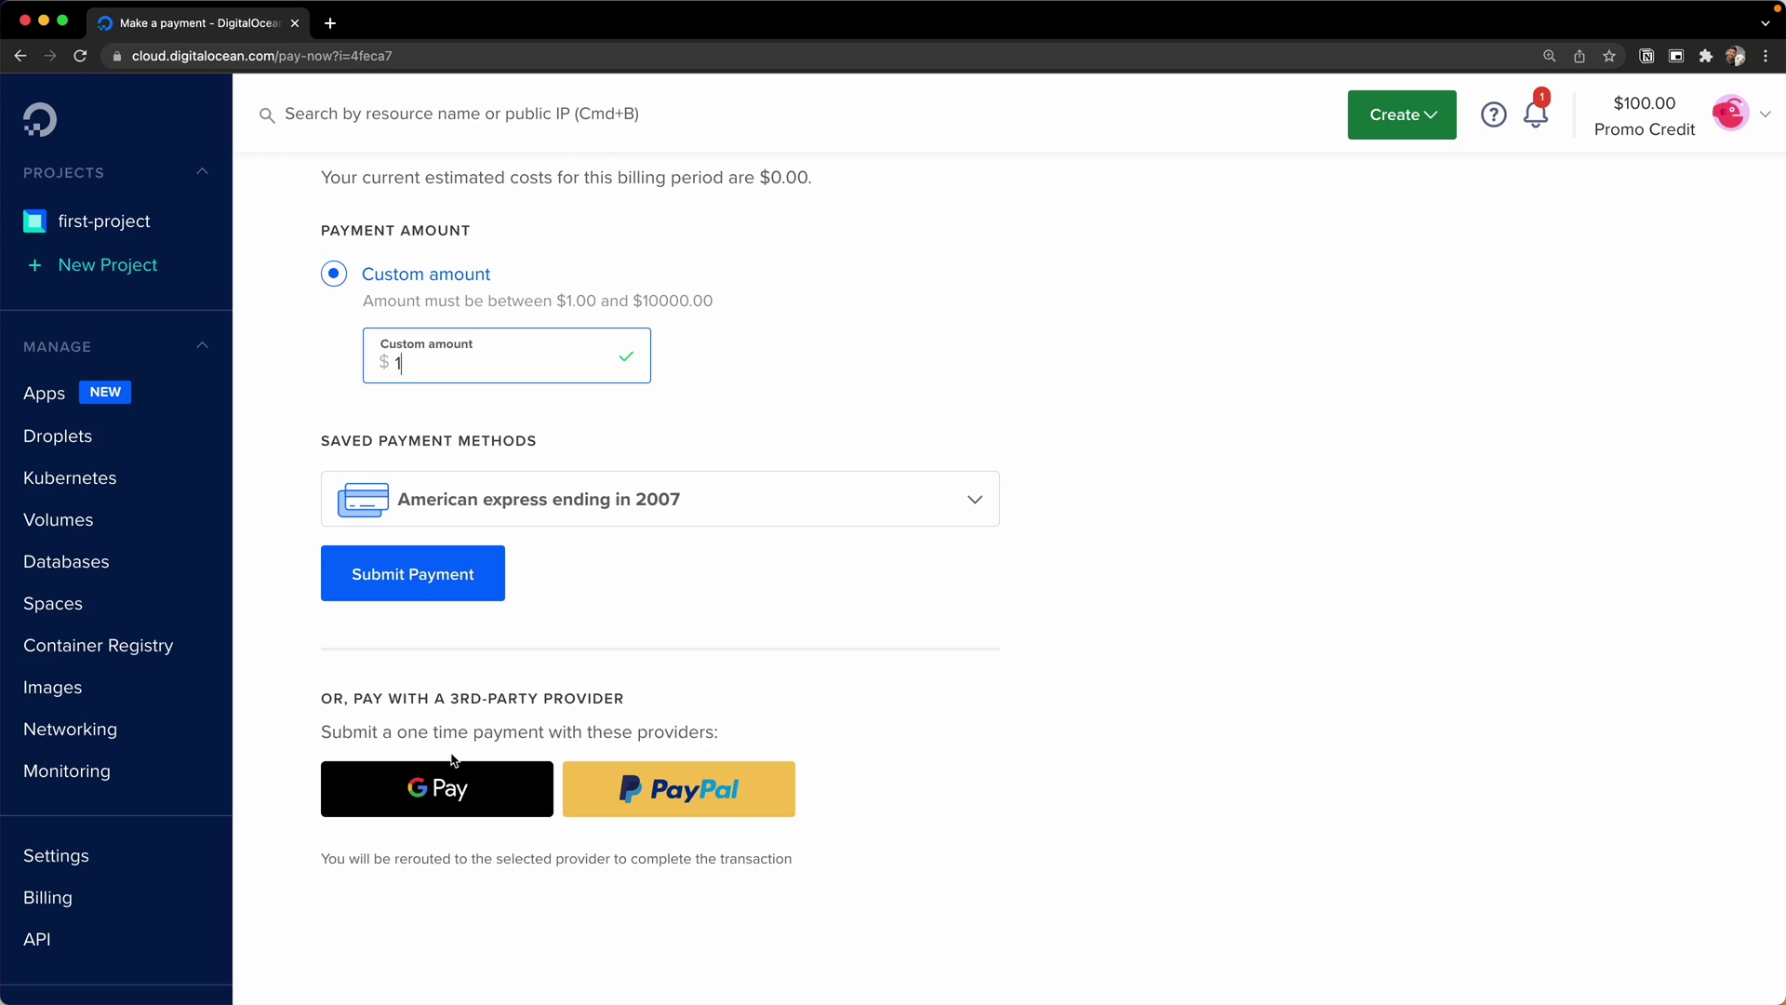
pyautogui.scroll(2, 578, 673)
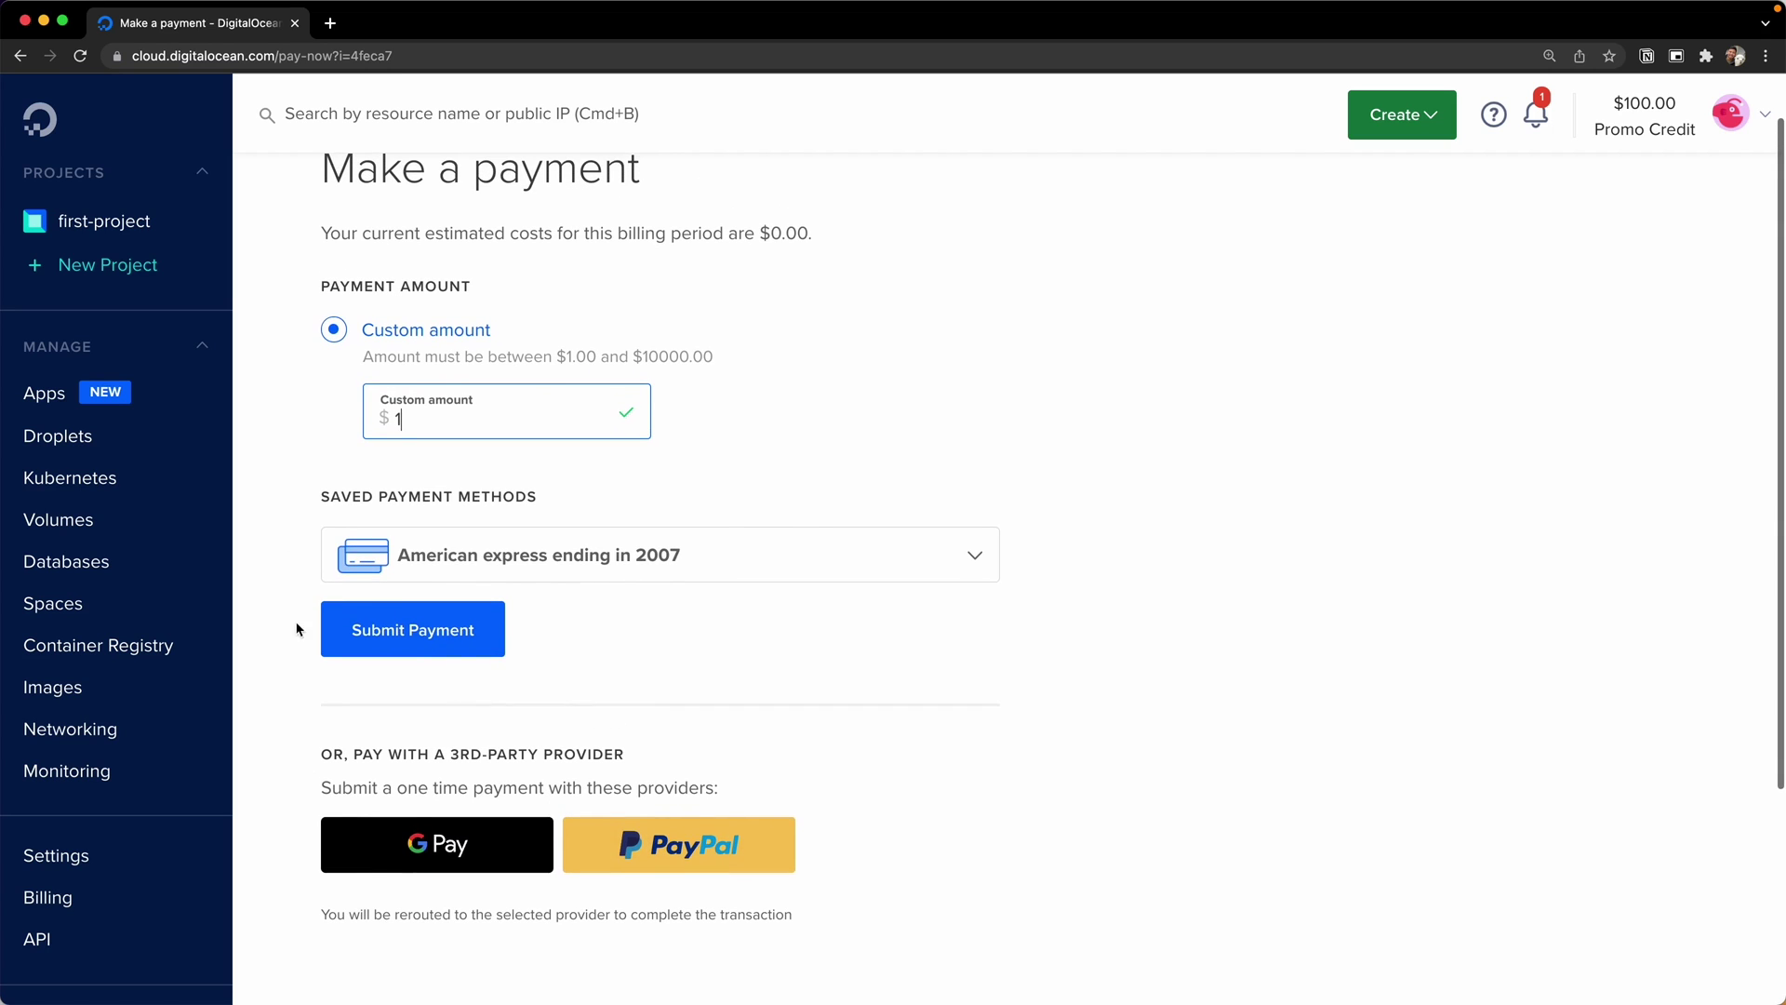
pyautogui.write('.00')
pyautogui.click(1206, 635)
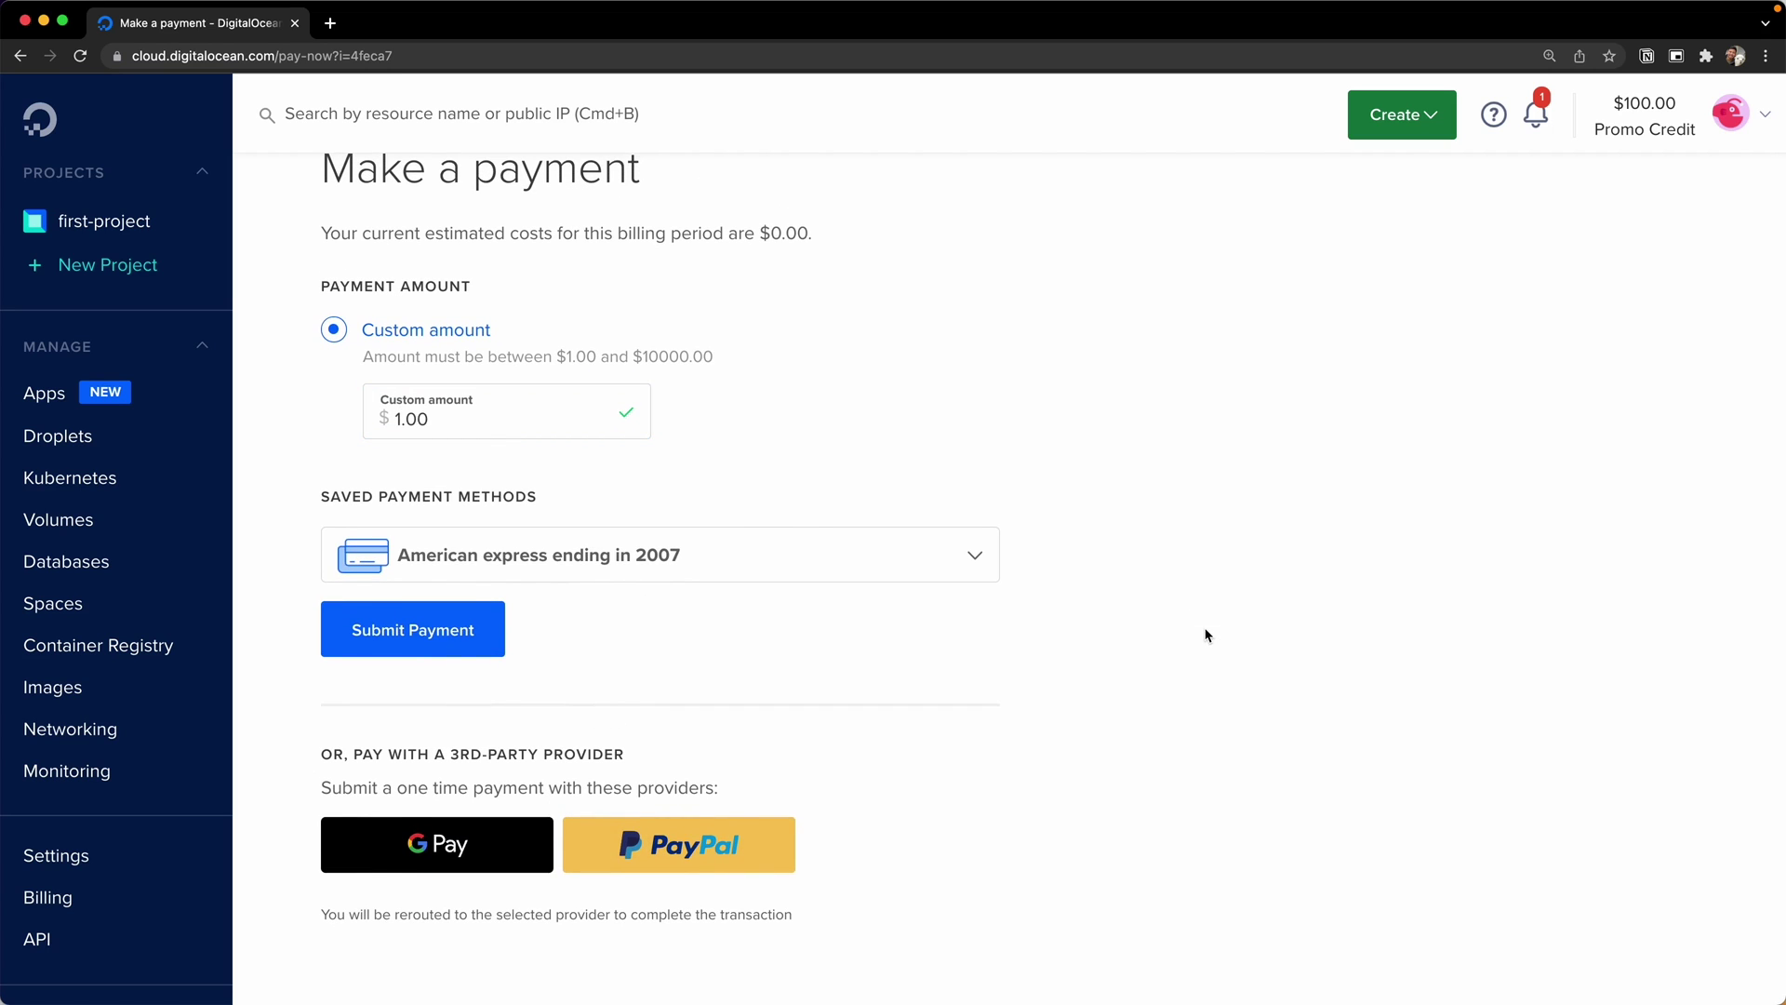
pyautogui.scroll(1, 1205, 636)
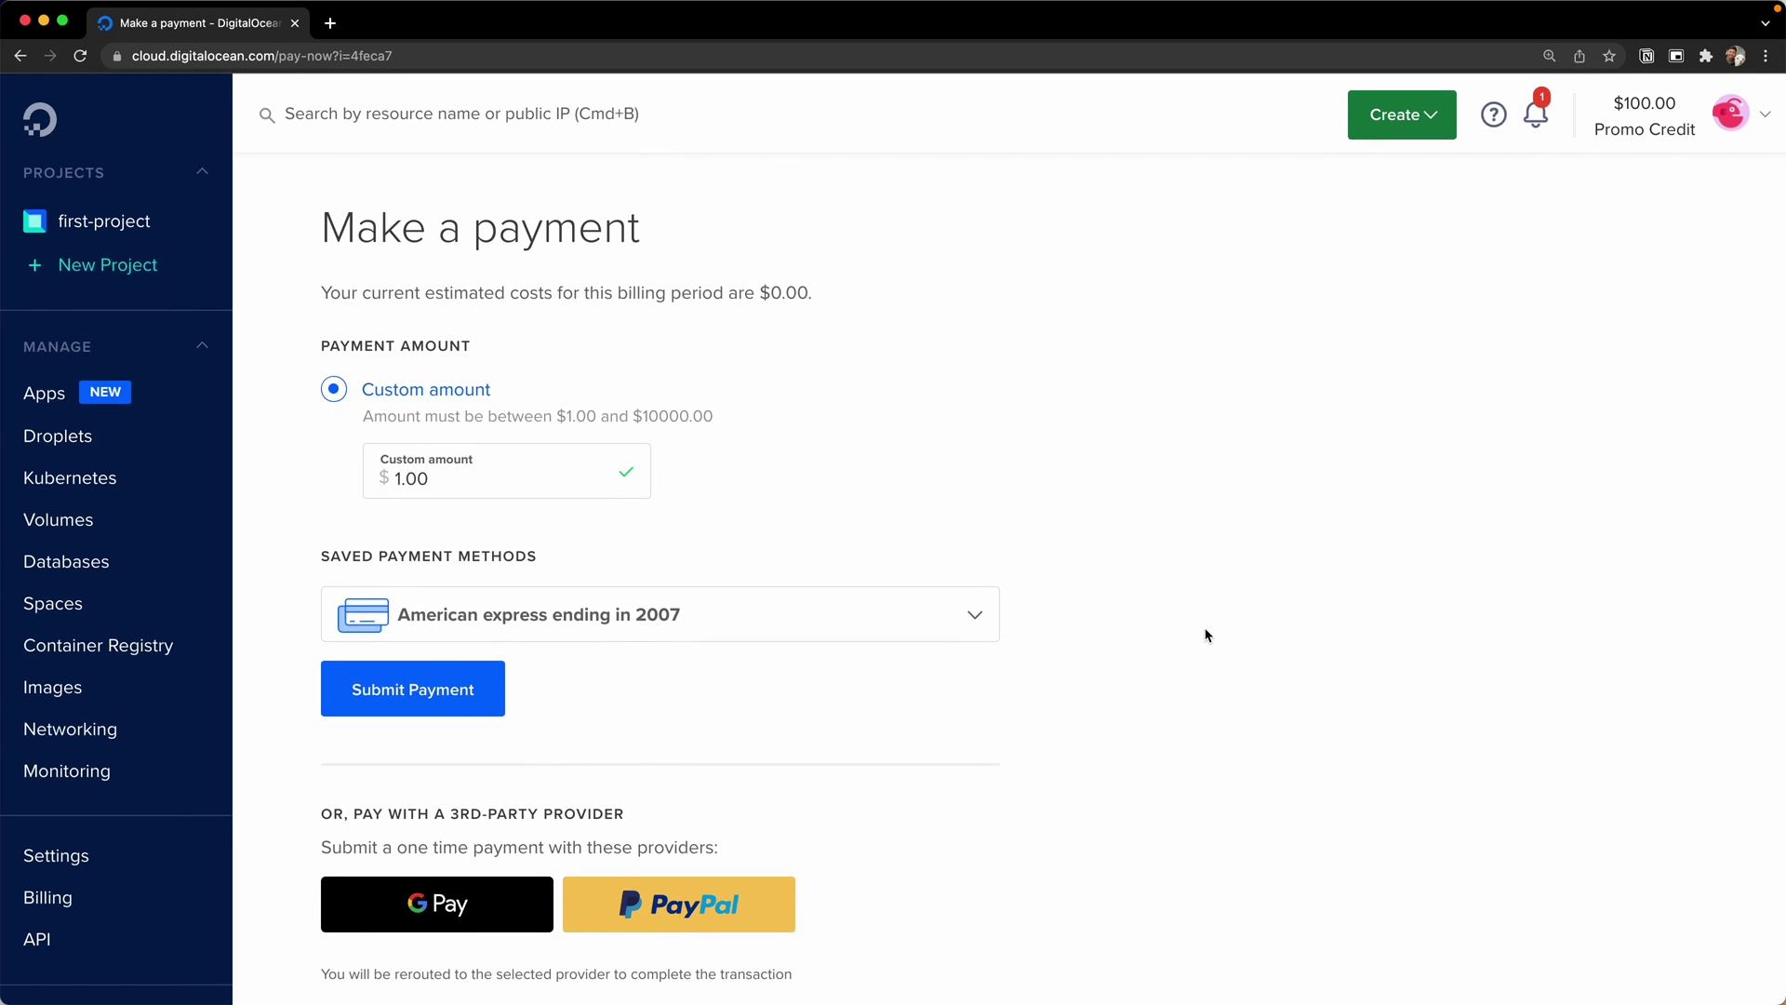